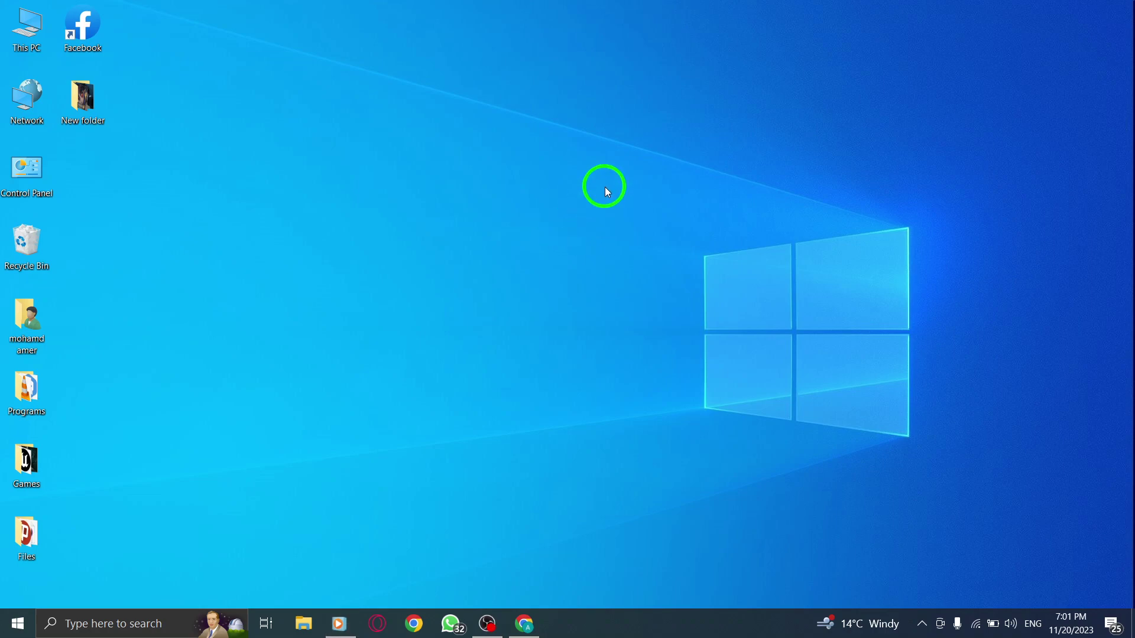
- Refresh the Windows desktop from its right-click menu
drag(711, 166, 521, 303)
right_click(508, 254)
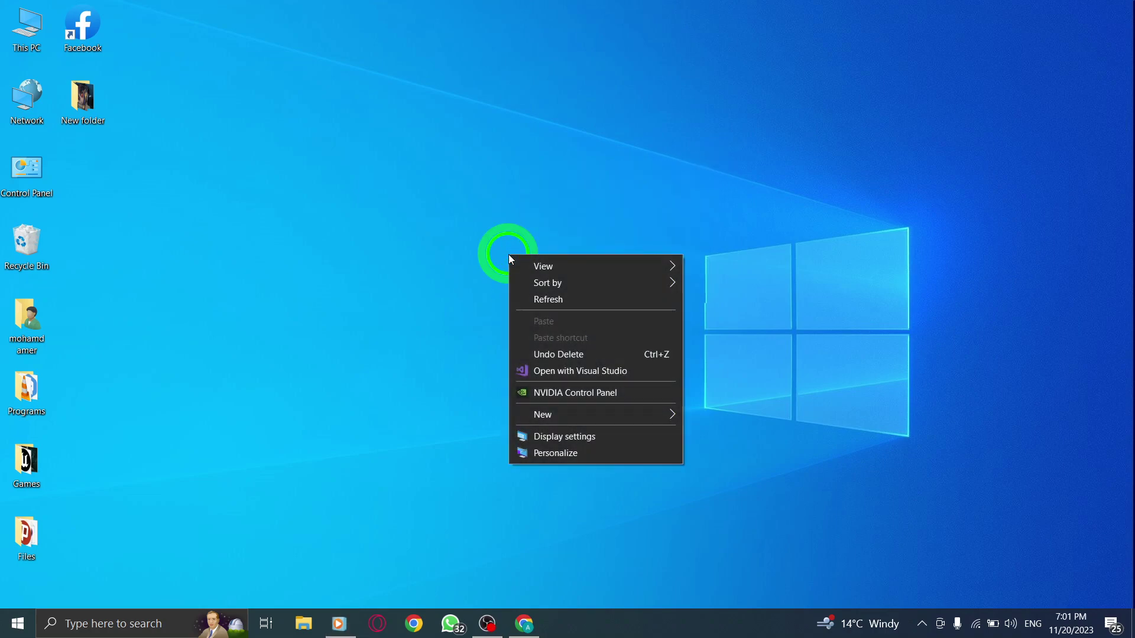
click(558, 309)
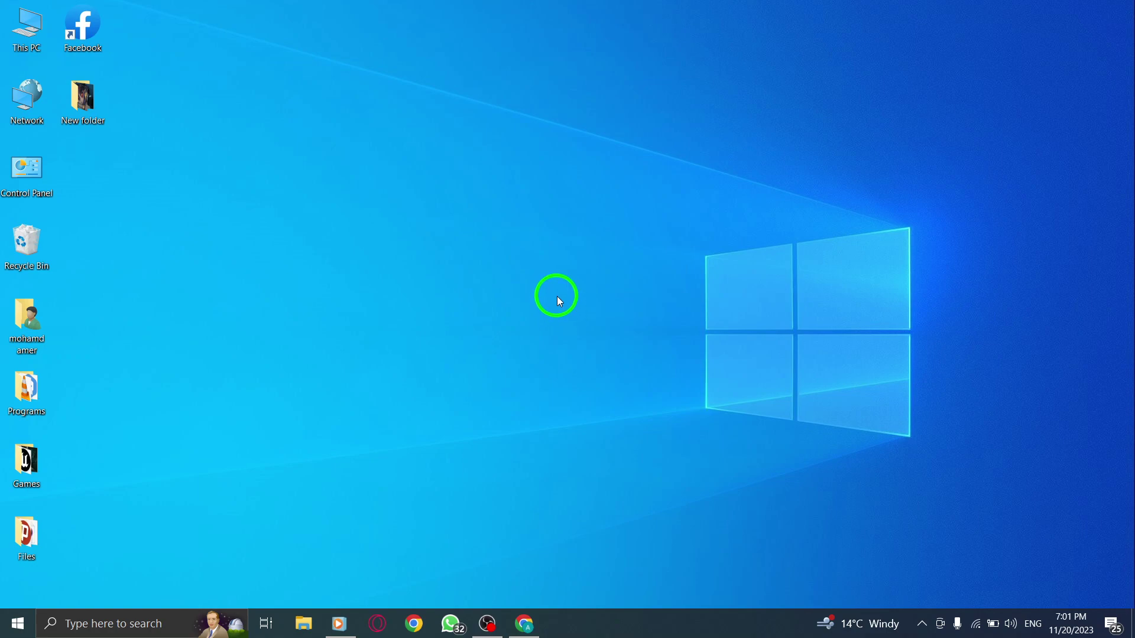
- Restore Chrome to the YouTube home feed and open 星有野's 2:52 animated video
click(486, 623)
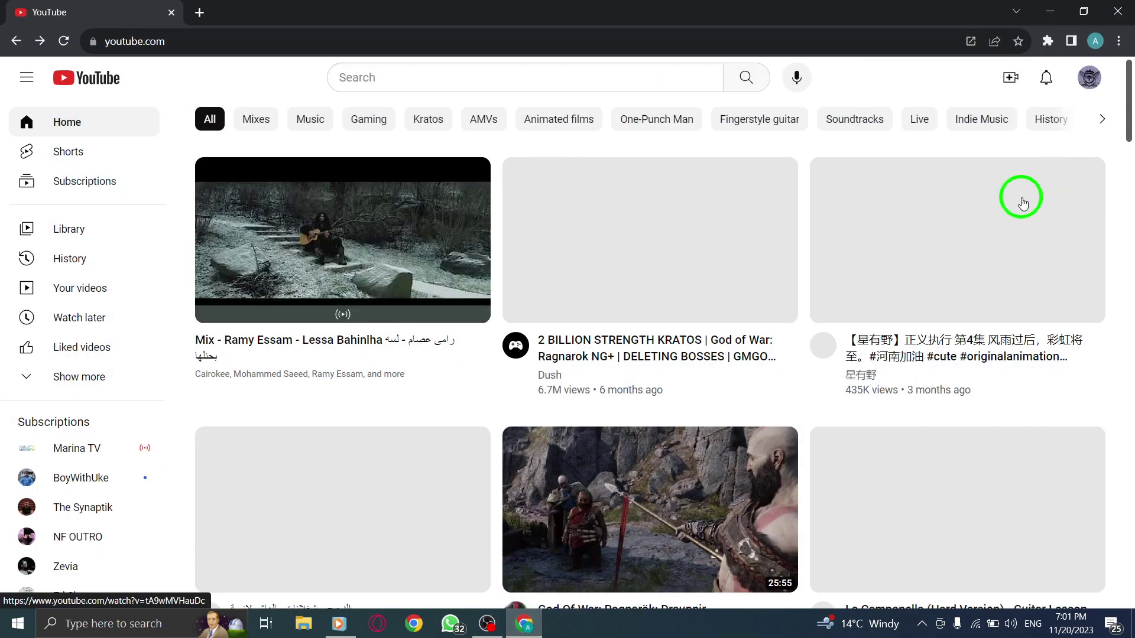
click(142, 41)
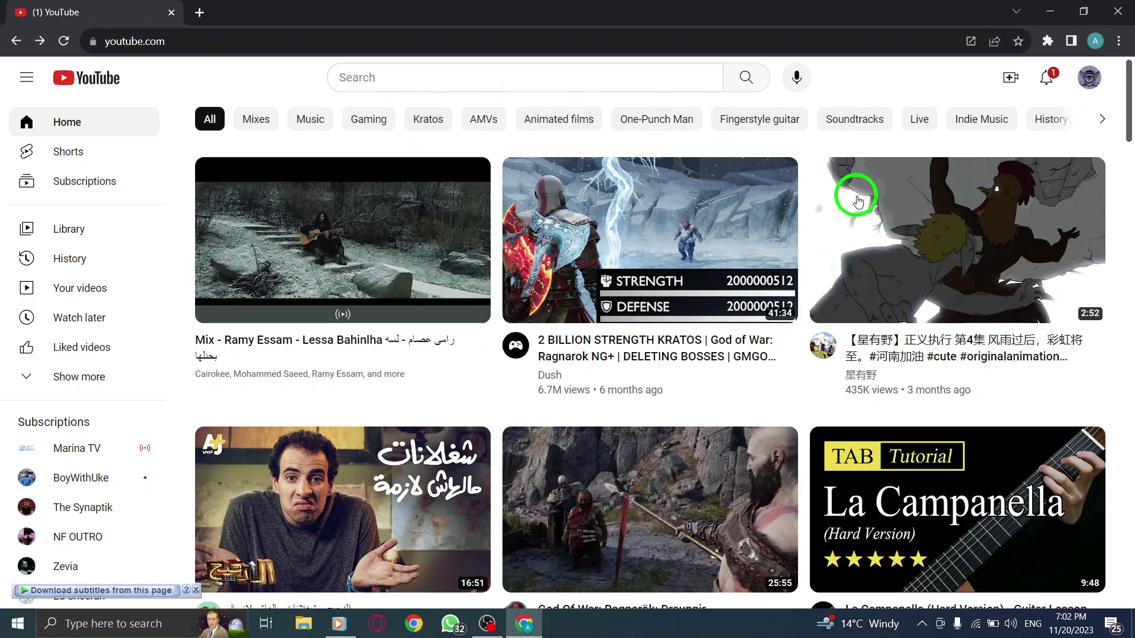
click(993, 239)
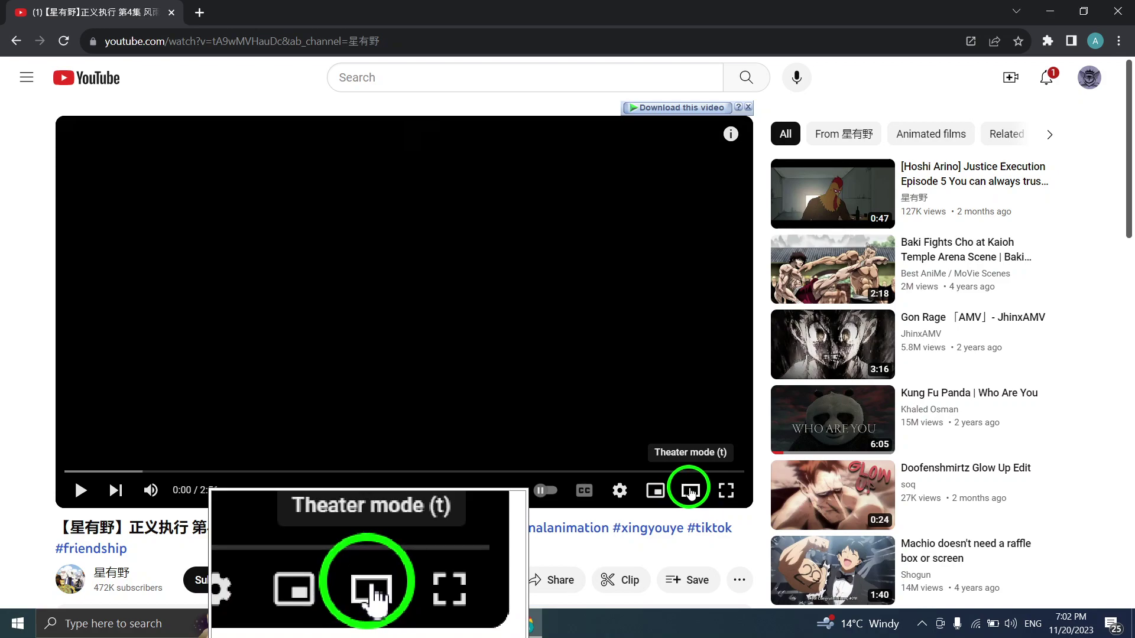
- Switch to theater mode, pause at 0:02, return to the home feed, and minimize Chrome
click(689, 490)
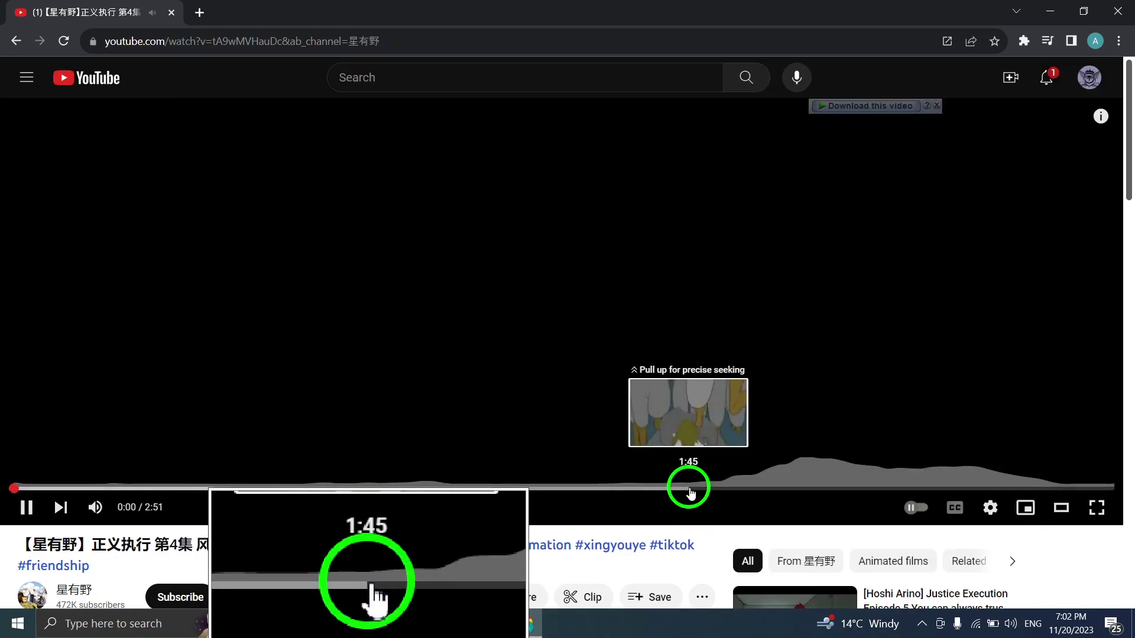
click(523, 421)
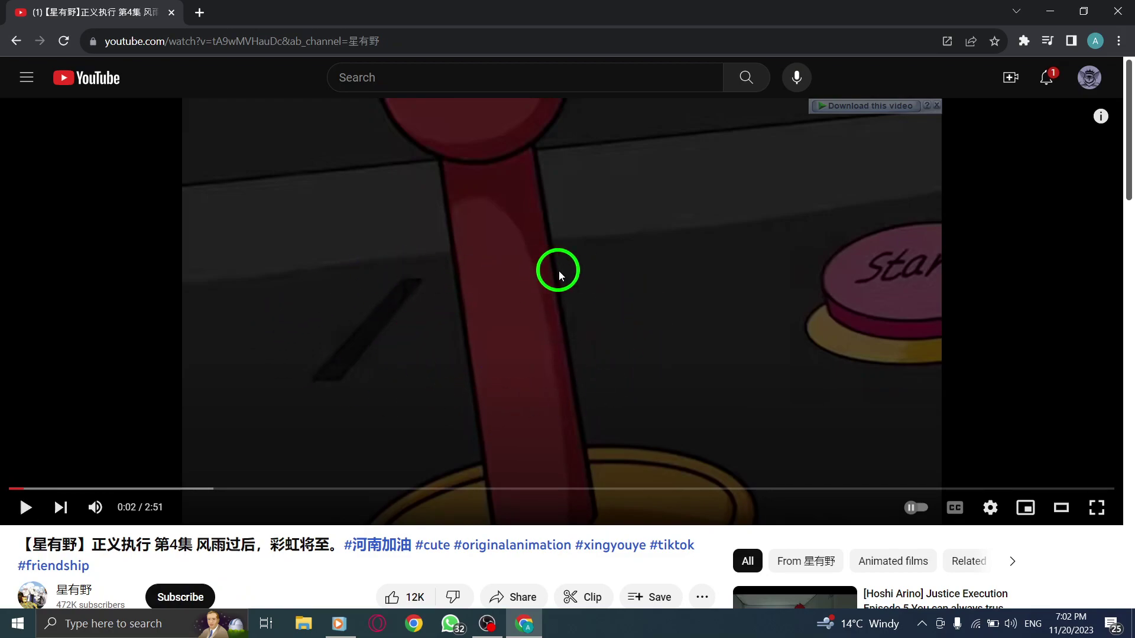
key(alt+Left)
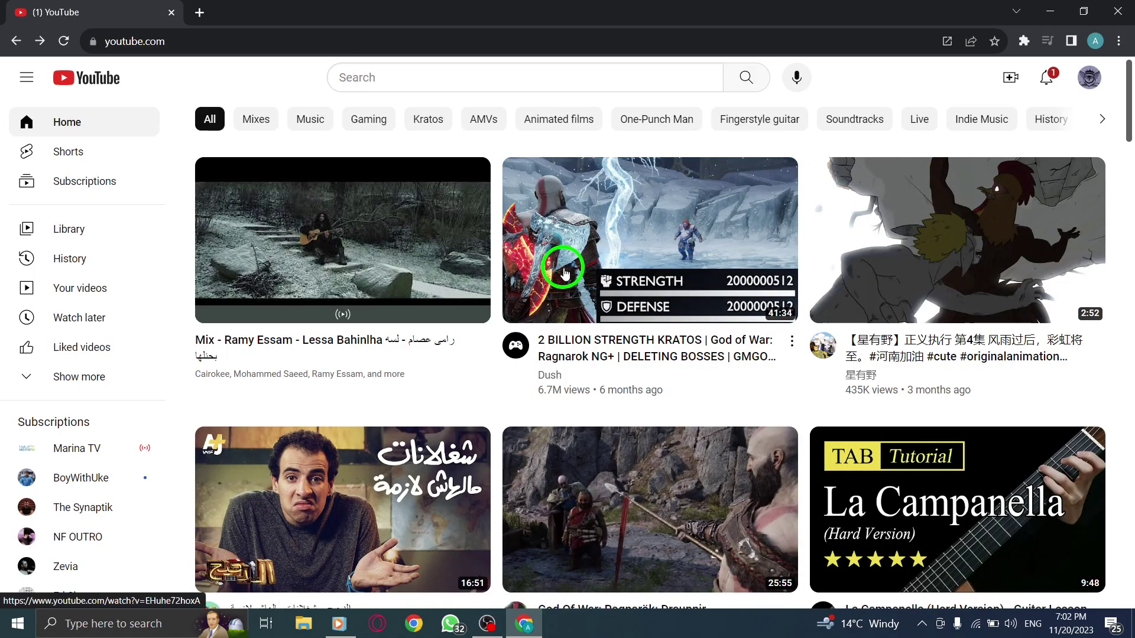
click(1049, 12)
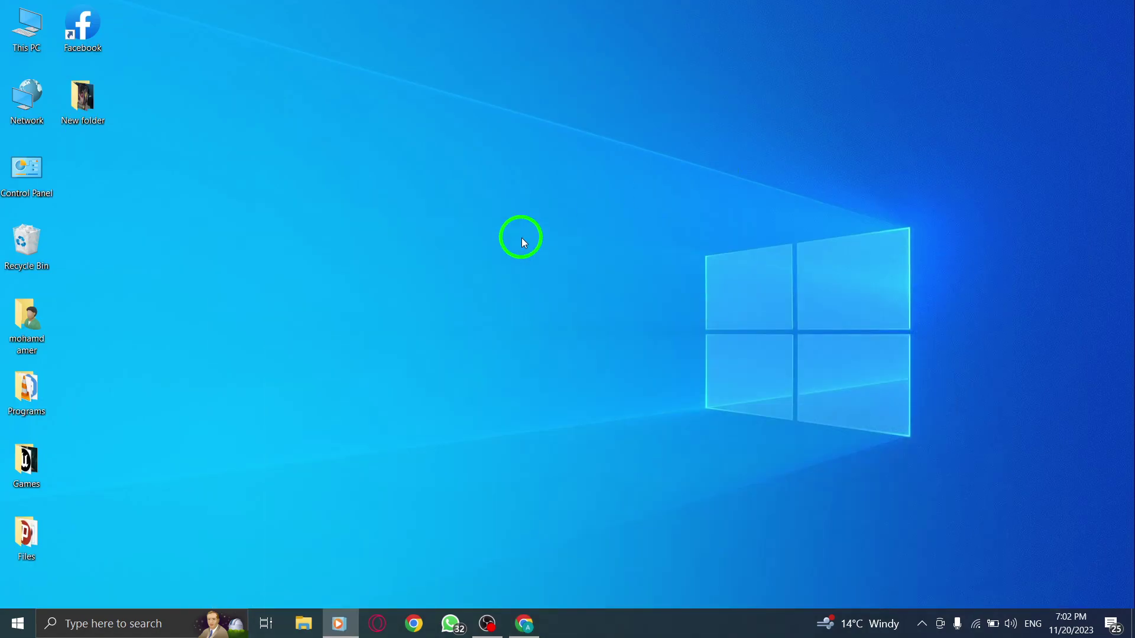